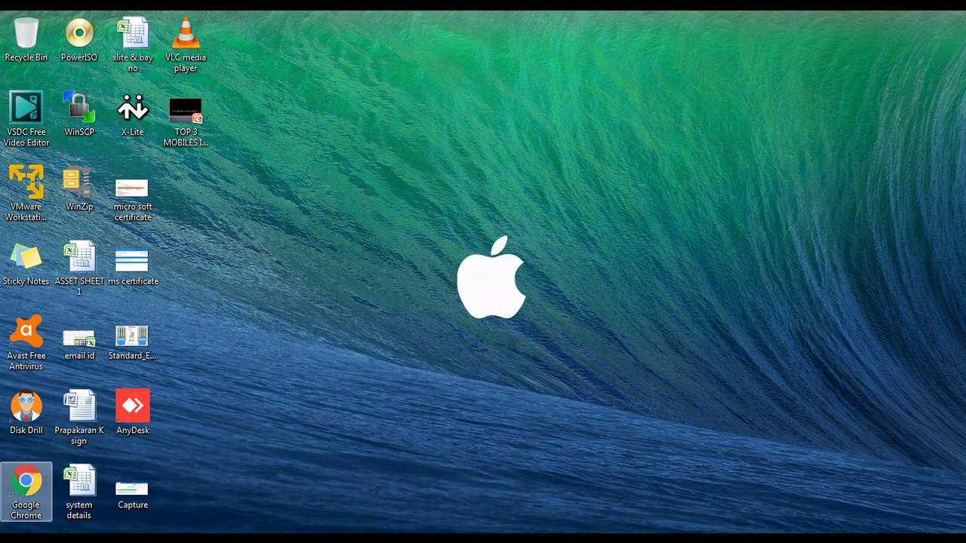
# - Open Backup and Restore in the Control Panel and start setting up a Windows backup
pyautogui.press('super')
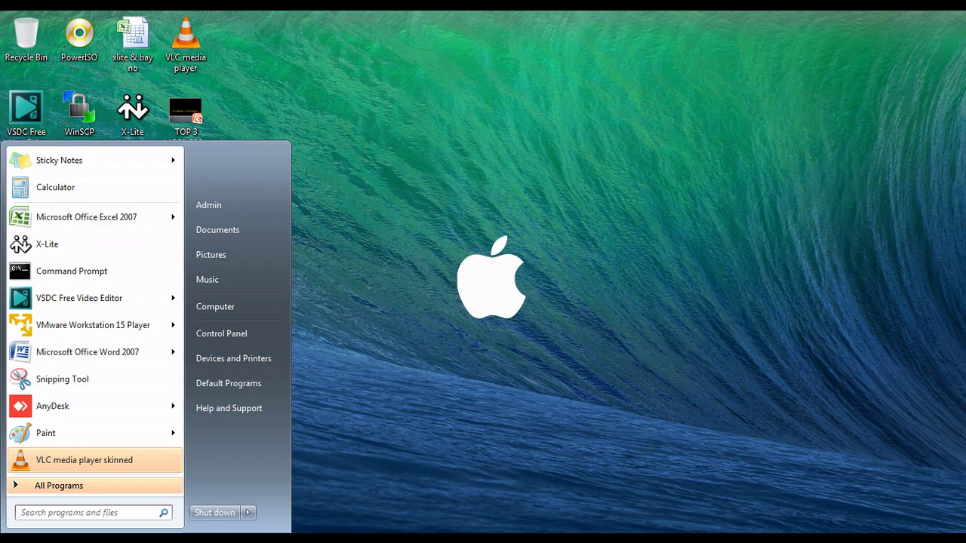
pyautogui.press('Up')
pyautogui.press('Return')
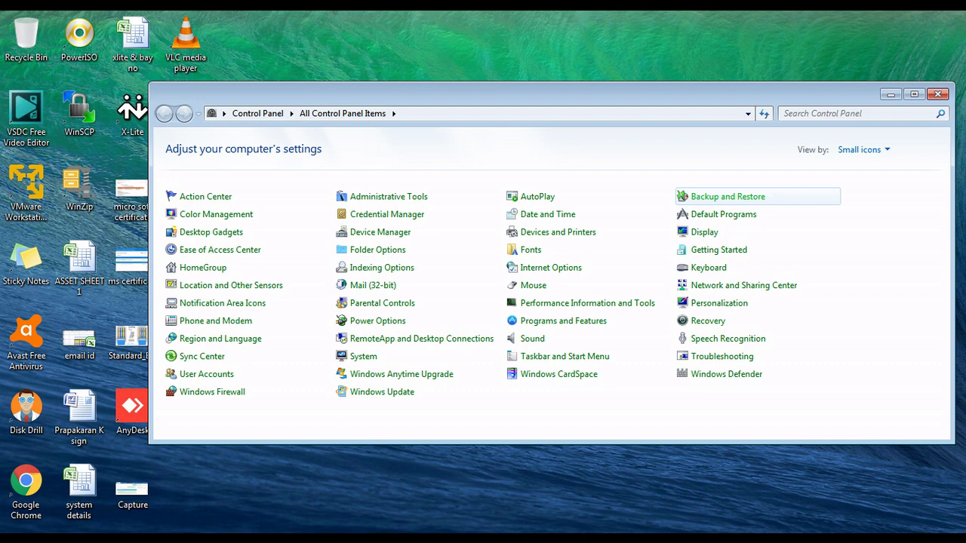
pyautogui.click(727, 196)
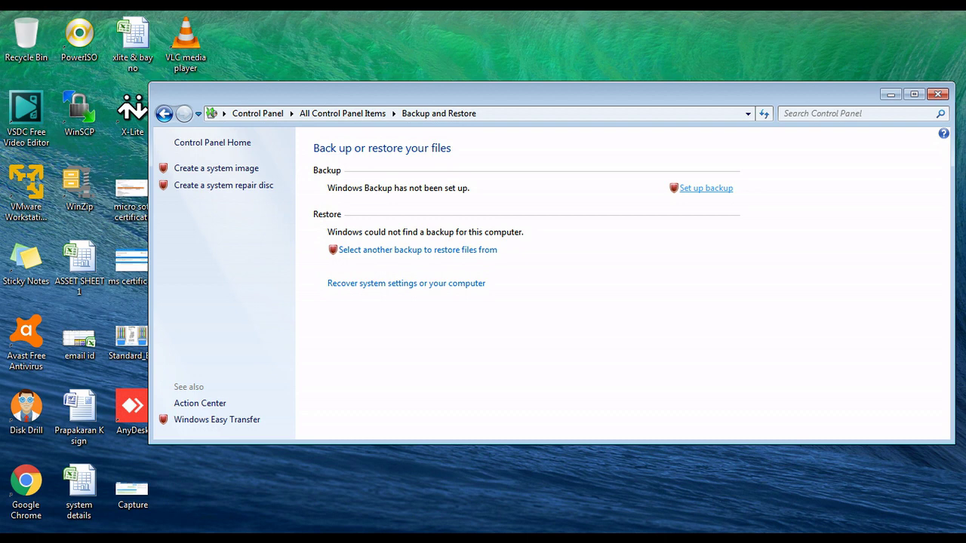
pyautogui.click(705, 188)
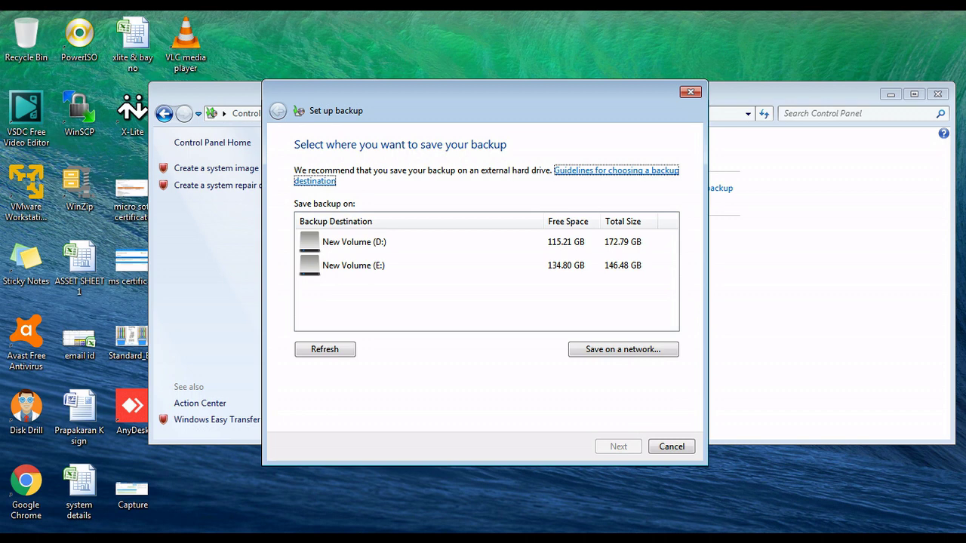
# - Choose New Volume (D:) as the backup destination and let Windows choose what to back up
pyautogui.click(354, 242)
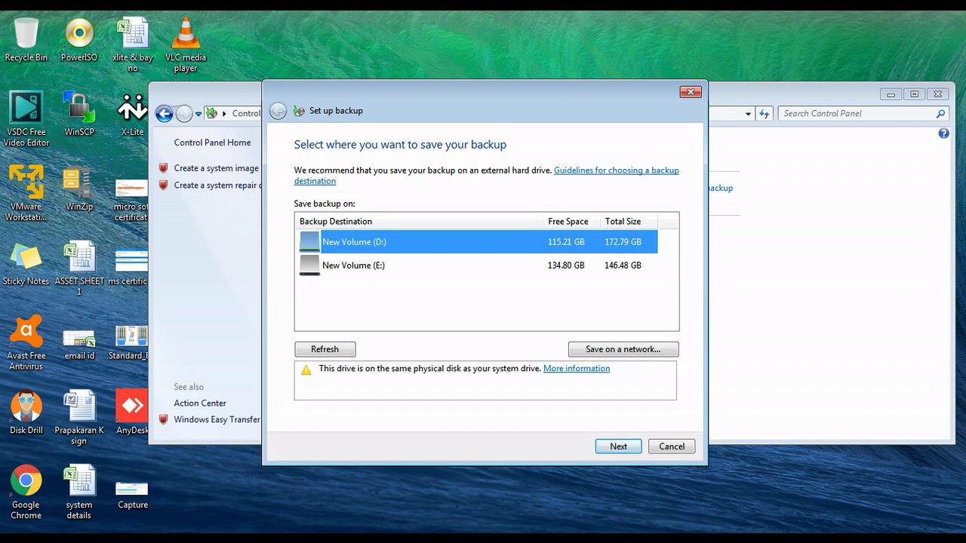
pyautogui.press('Return')
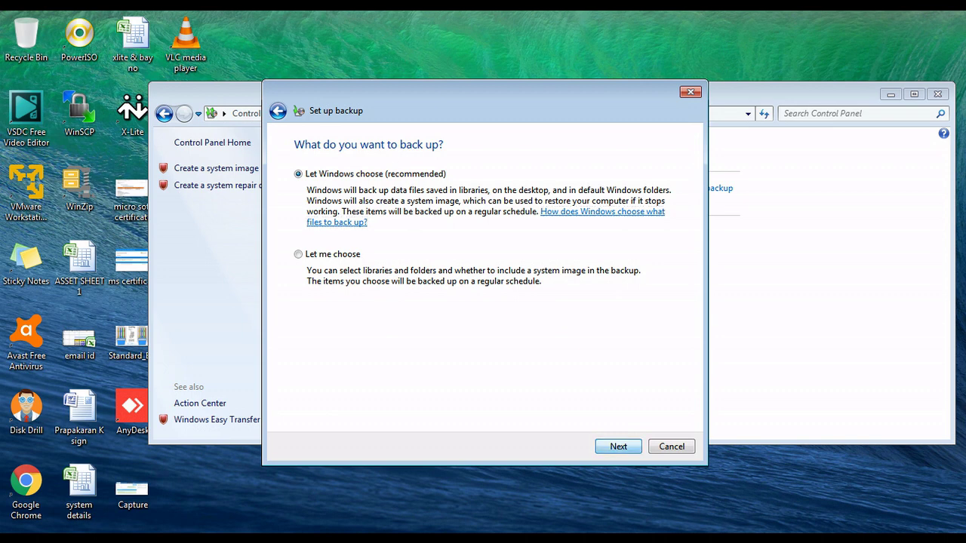
pyautogui.press('Return')
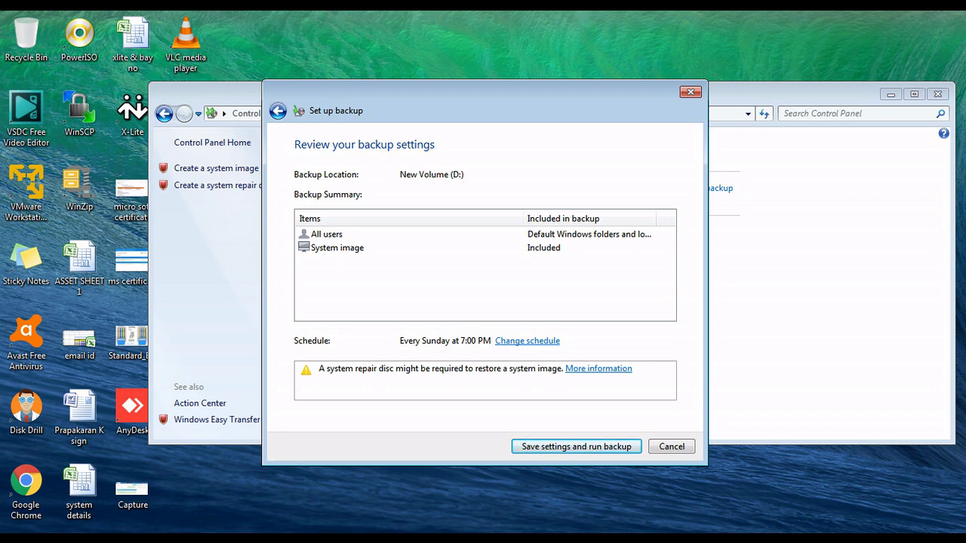
# - Open the backup schedule for changes and set how often the backup runs to Daily
pyautogui.click(526, 340)
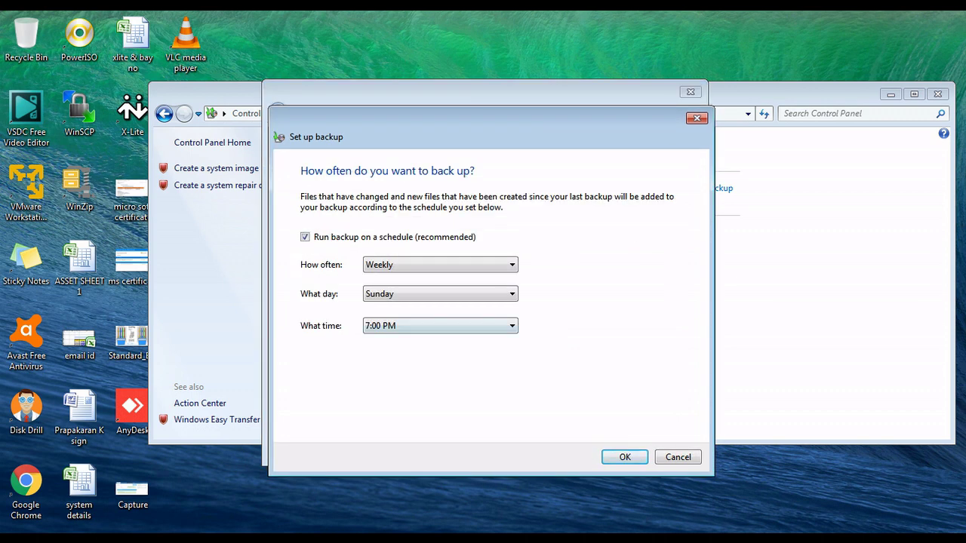
pyautogui.hotkey('alt', 'Down')
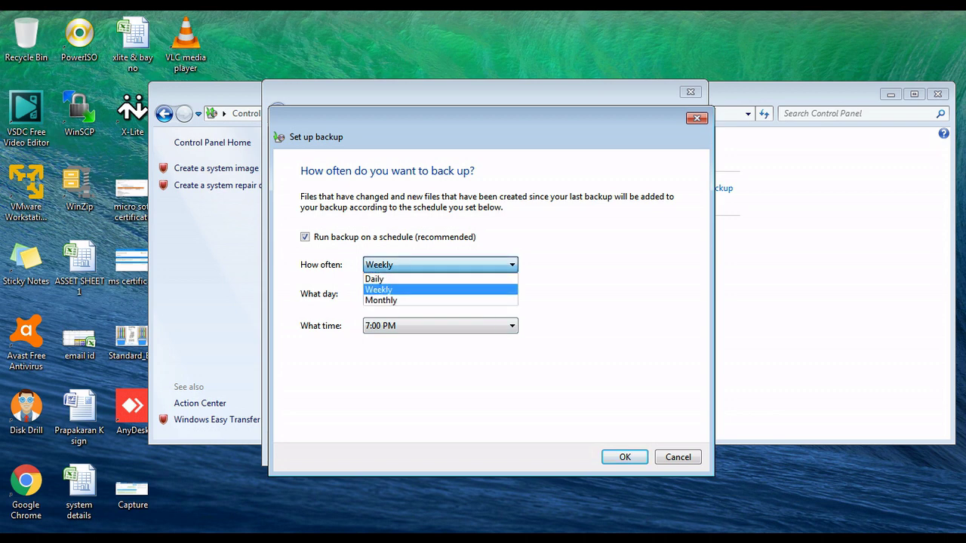
pyautogui.press('Up')
pyautogui.press('Return')
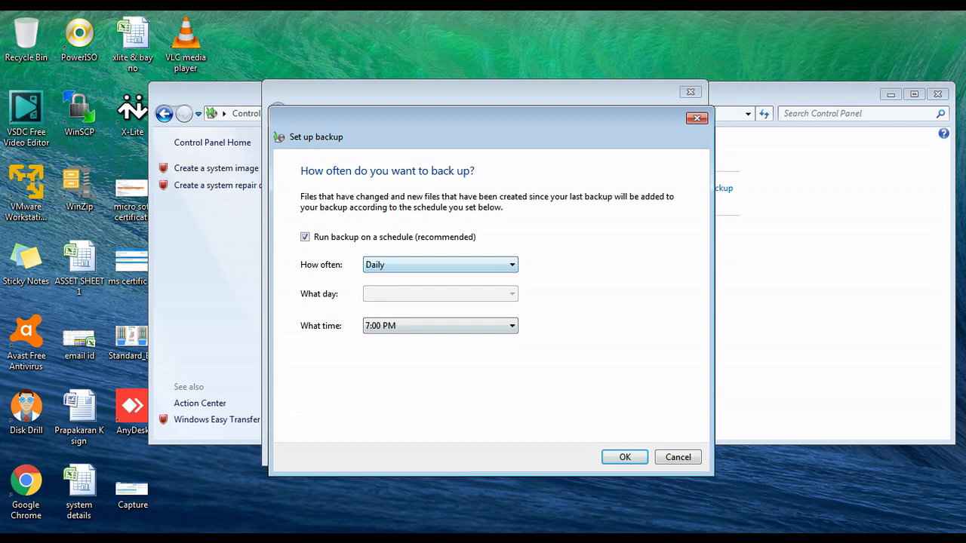
# - Set the scheduled backup time to 8:00 PM, and save the backup settings and run the backup
pyautogui.hotkey('alt', 'Down')
pyautogui.press('Up')
pyautogui.press('Up')
pyautogui.press('Up')
pyautogui.press('Up')
pyautogui.press('Up')
pyautogui.press('Up')
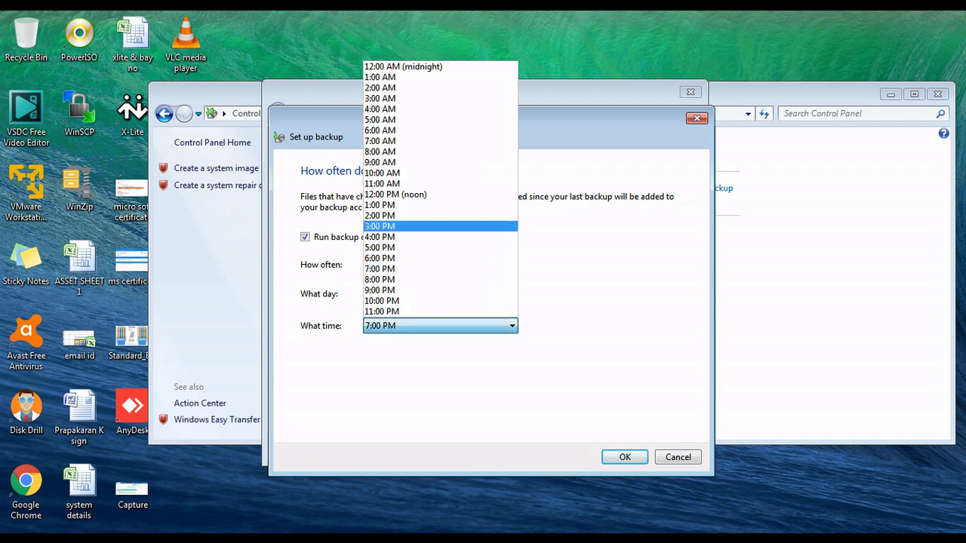
pyautogui.press('Down')
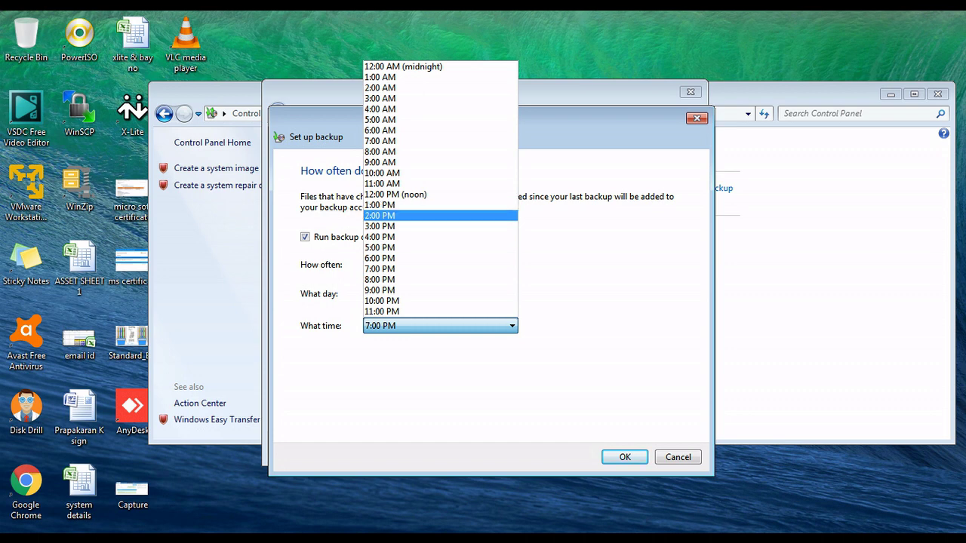
pyautogui.press('Up')
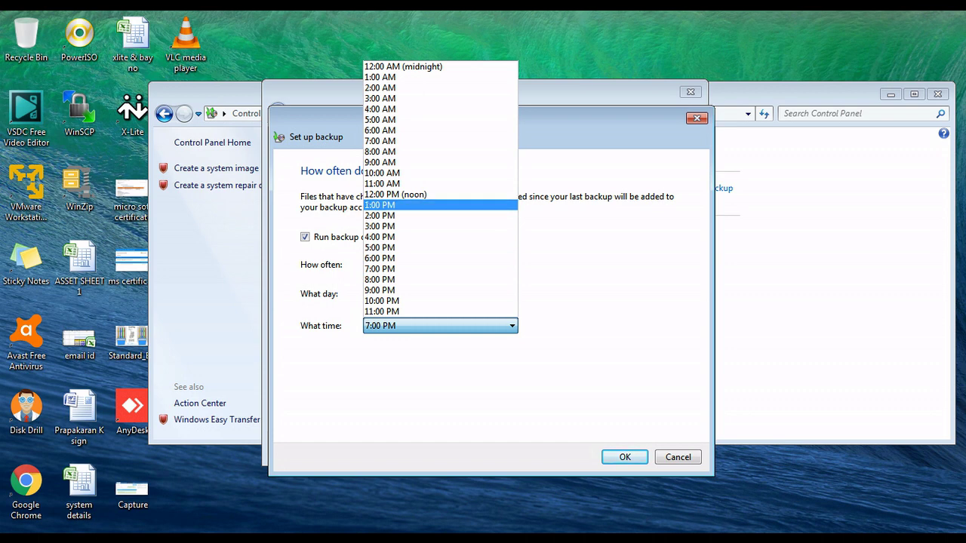
pyautogui.press('Down')
pyautogui.press('Down')
pyautogui.press('Down')
pyautogui.press('Down')
pyautogui.press('Down')
pyautogui.press('Down')
pyautogui.press('Down')
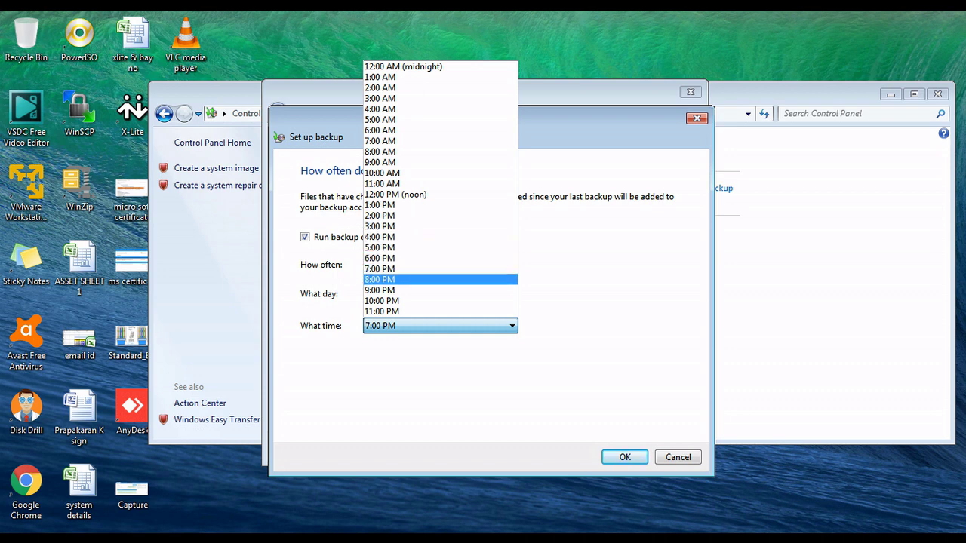
pyautogui.press('Up')
pyautogui.press('Down')
pyautogui.press('Up')
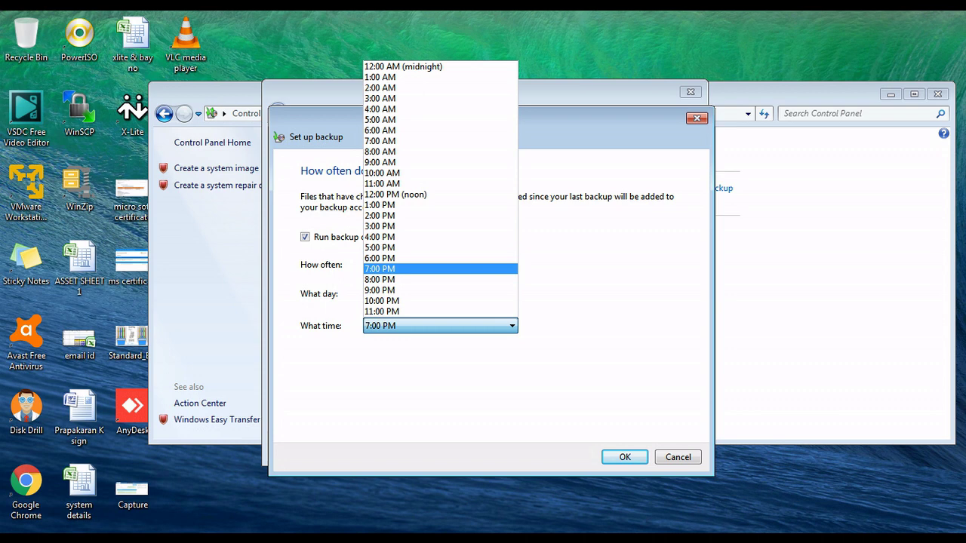
pyautogui.press('Down')
pyautogui.press('Return')
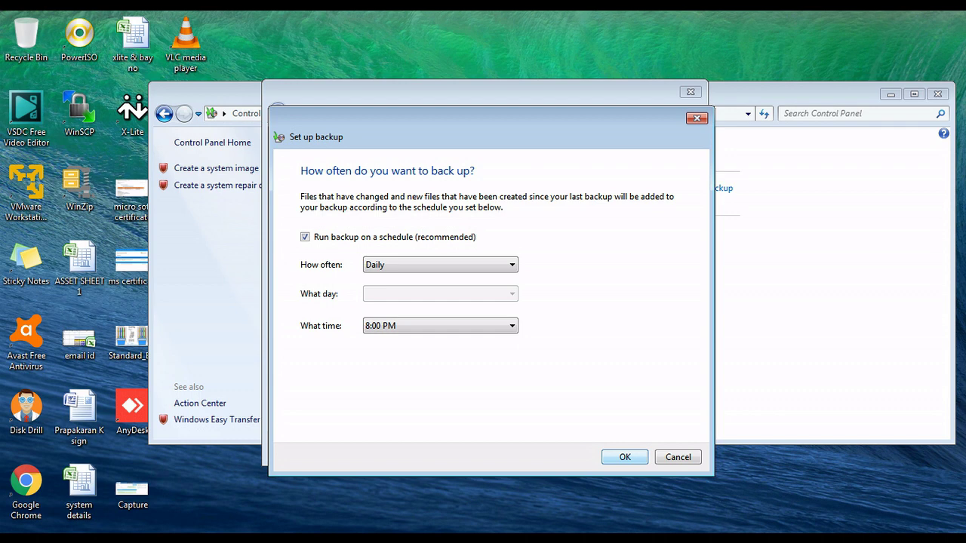
pyautogui.press('Return')
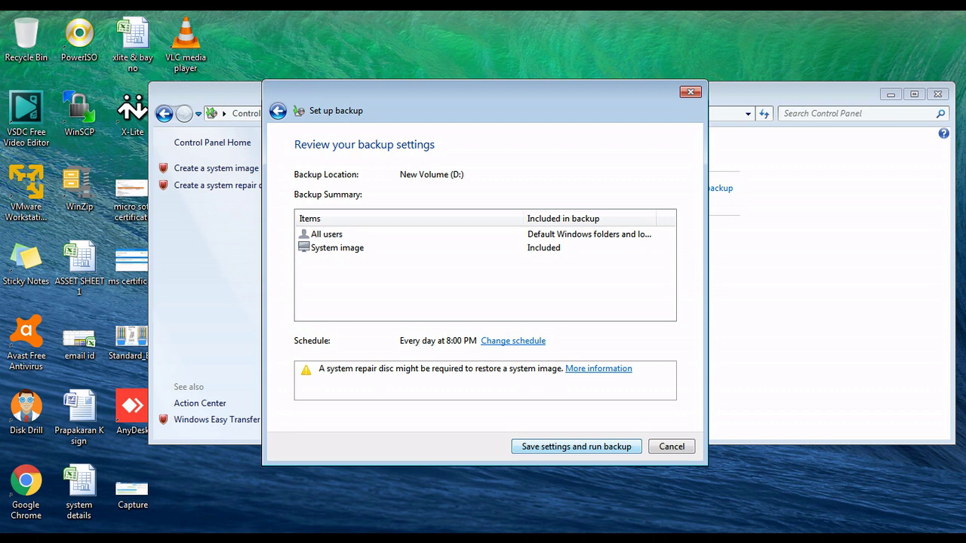
pyautogui.press('Return')
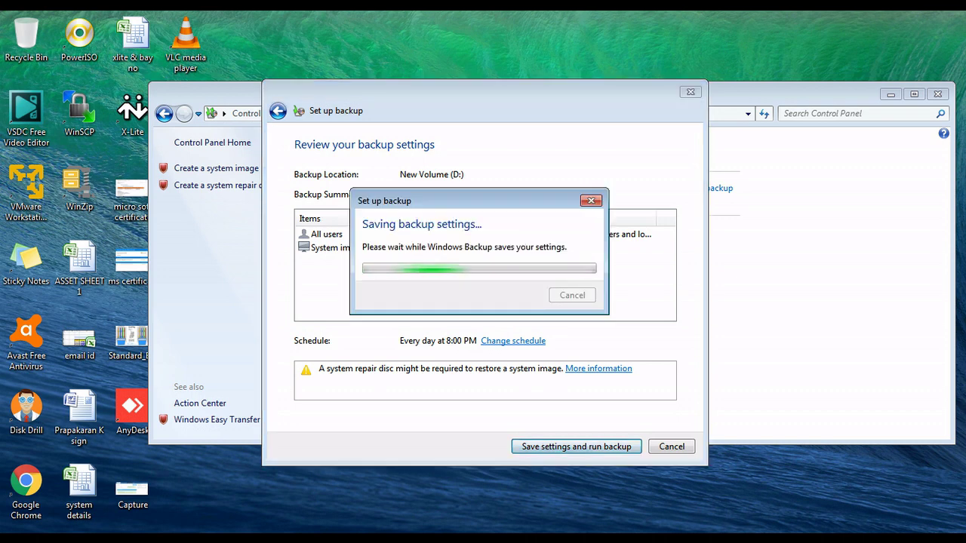